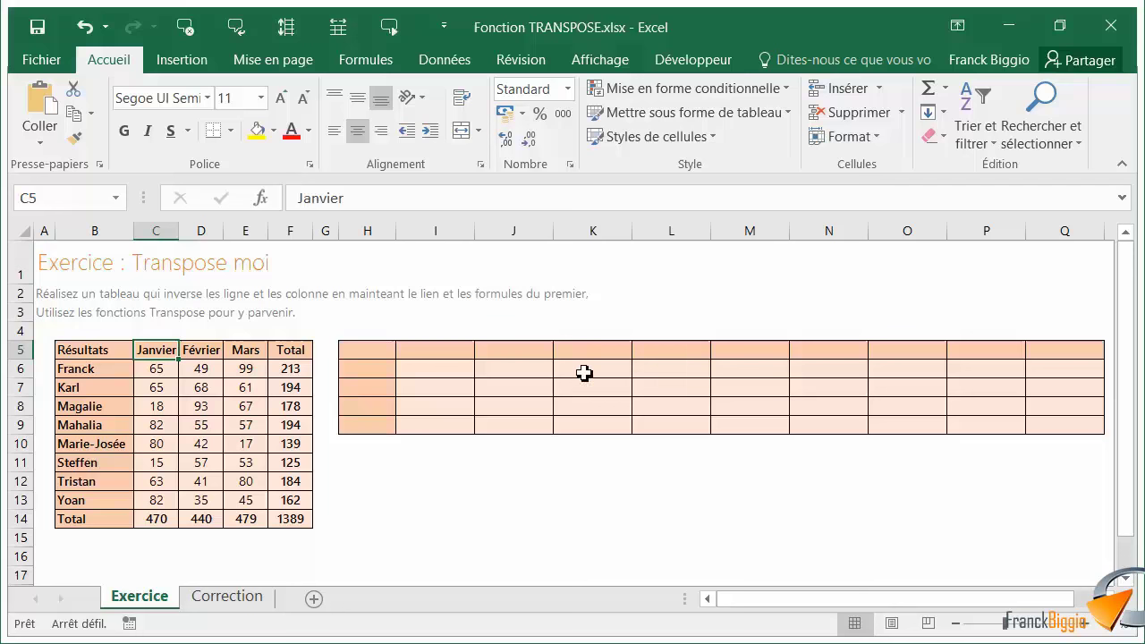
On the Formules tab, browse the Recherche et référence functions down to TRANSPOSE
click(393, 64)
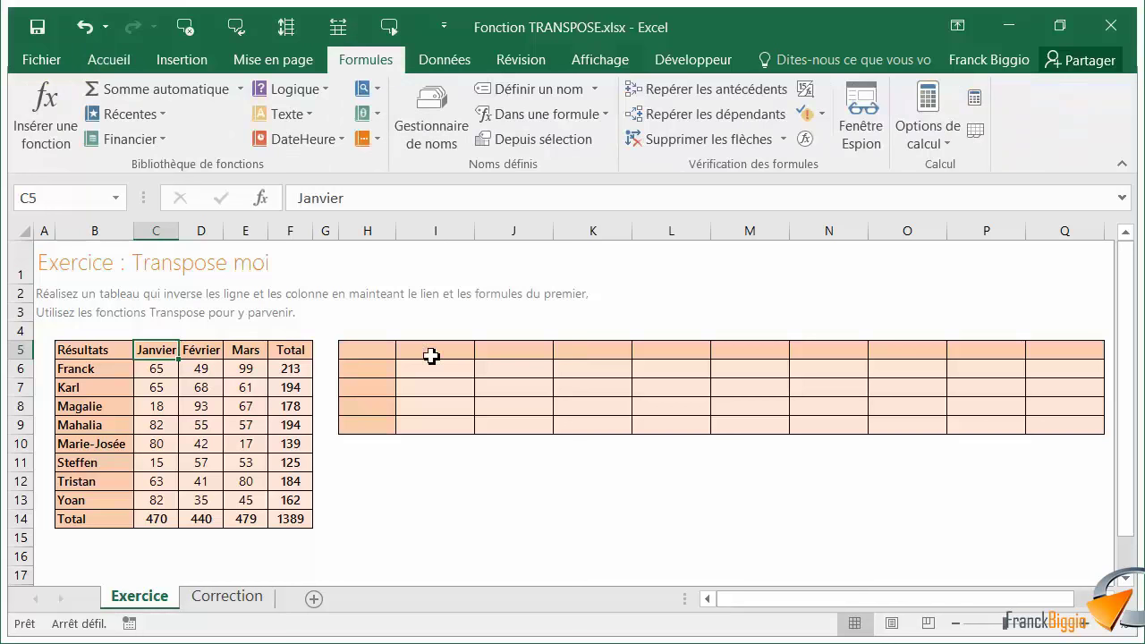
click(368, 90)
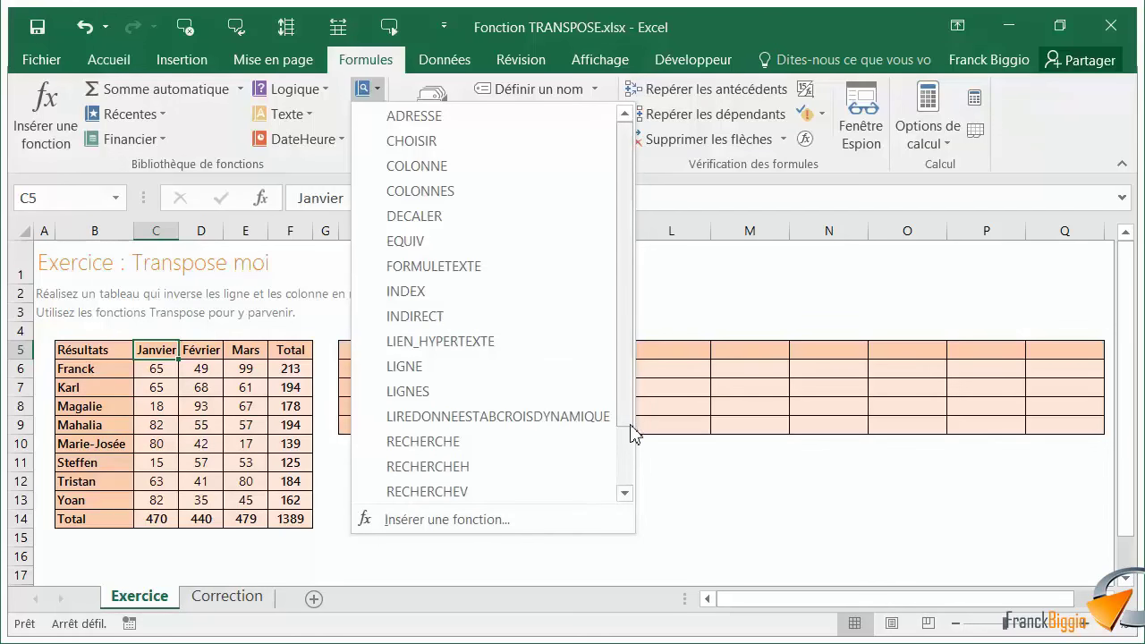
drag(631, 429, 636, 501)
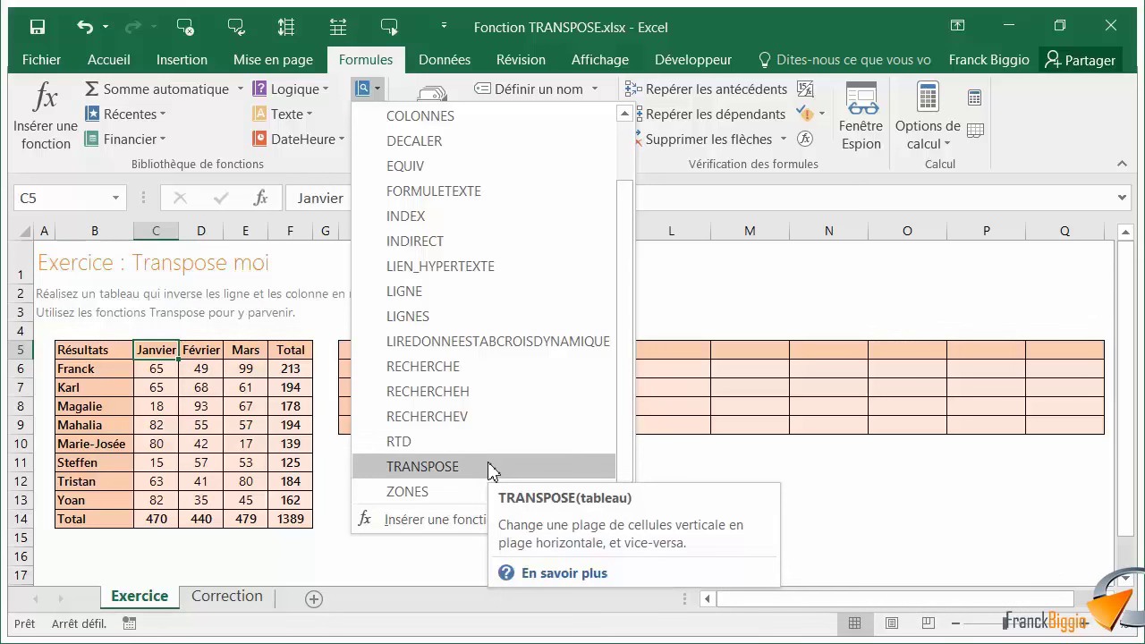
Close the function list and select the empty five-row by ten-column range H5:Q9
click(696, 368)
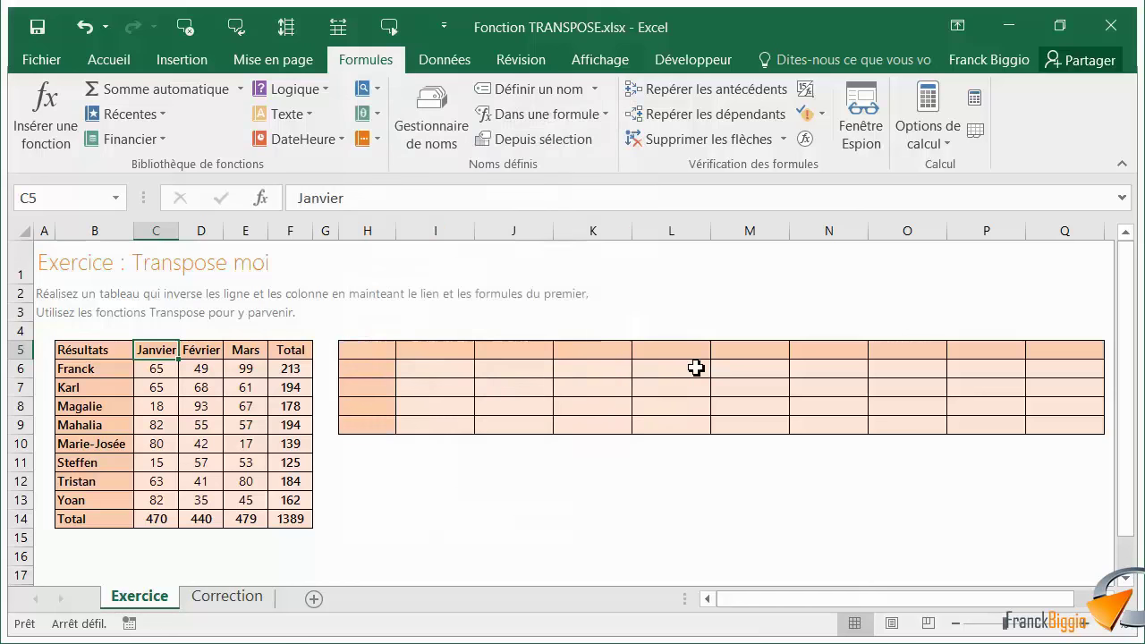
mouse_move(370, 353)
mouse_down()
mouse_move(492, 404)
mouse_move(936, 432)
mouse_up()
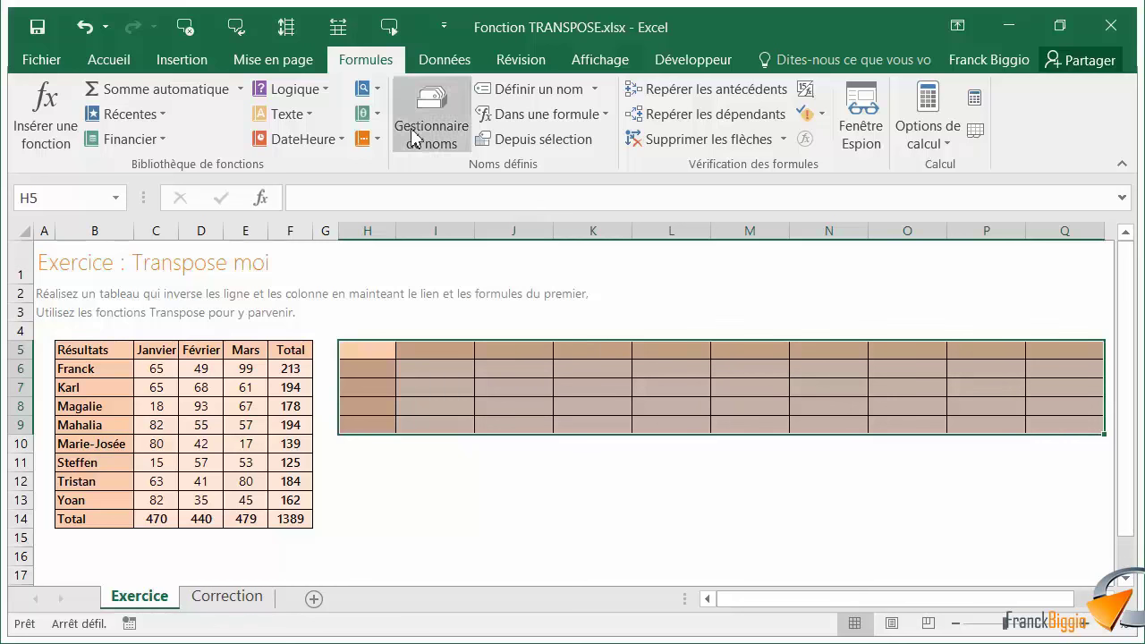
Enter {=TRANSPOSE(B5:F14)} as an array formula across H5:Q9
click(376, 90)
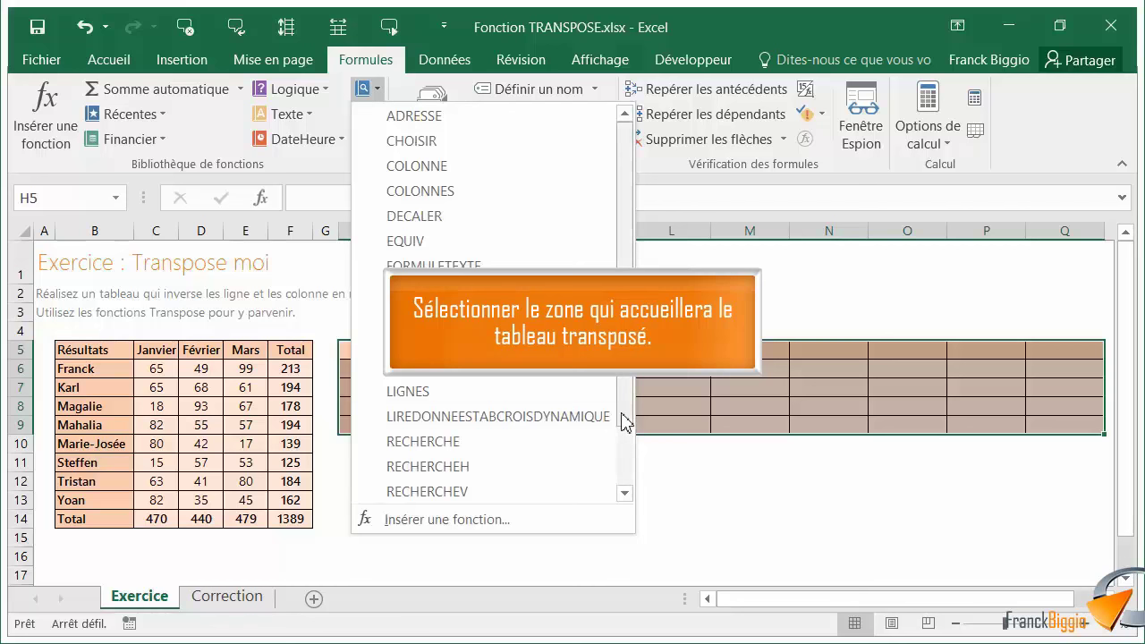
scroll(623, 421, down, 1)
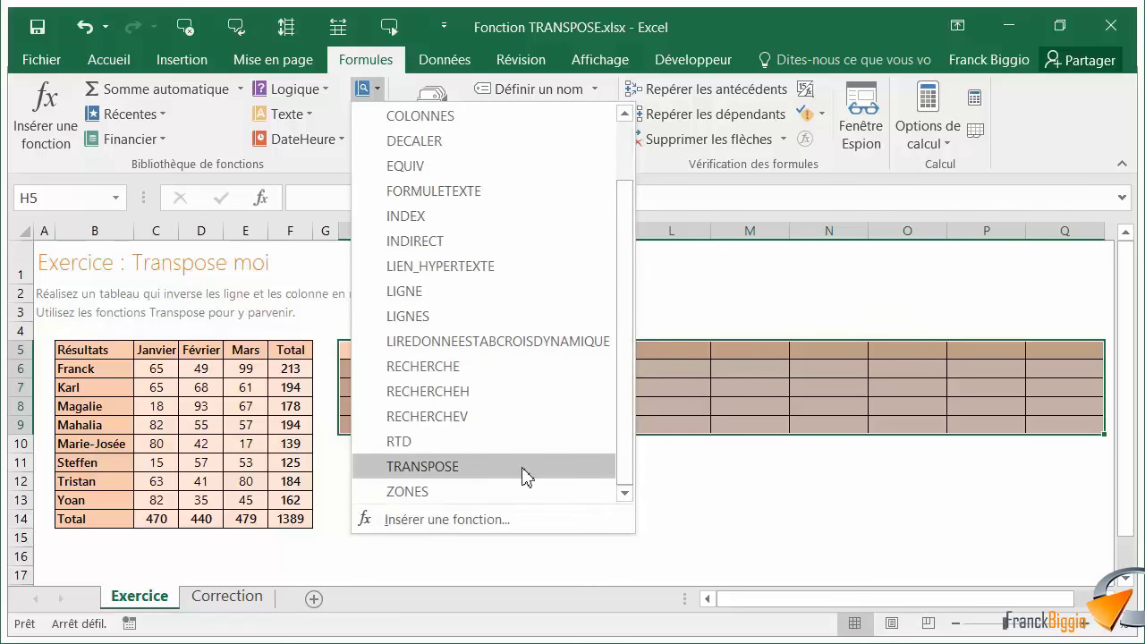
click(524, 469)
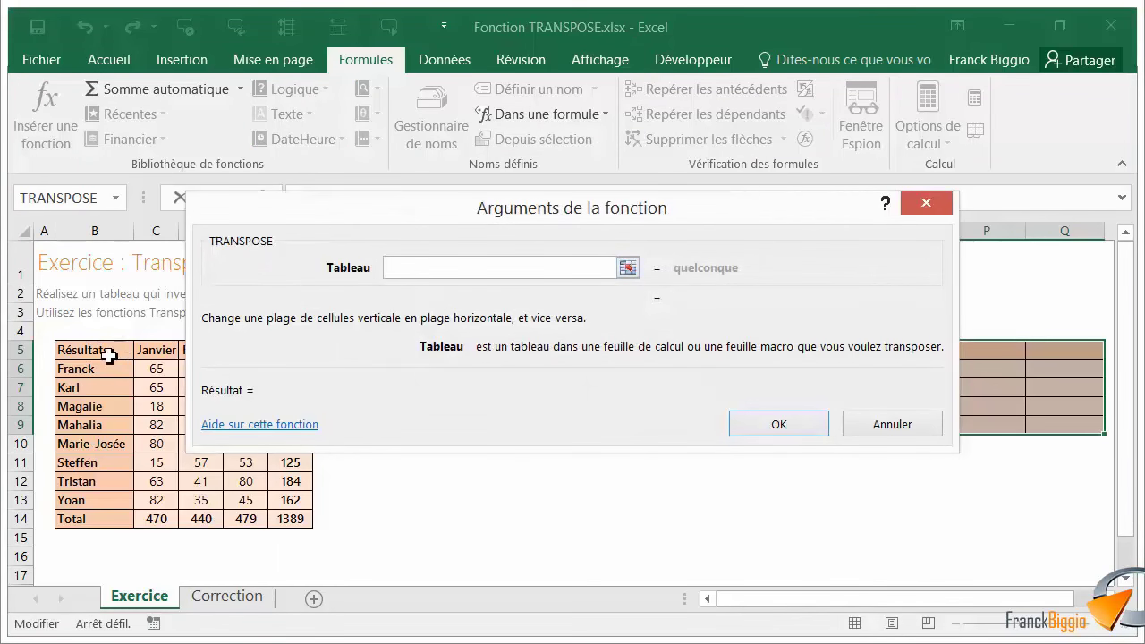
mouse_move(79, 349)
mouse_down()
mouse_move(240, 490)
mouse_move(291, 519)
mouse_up()
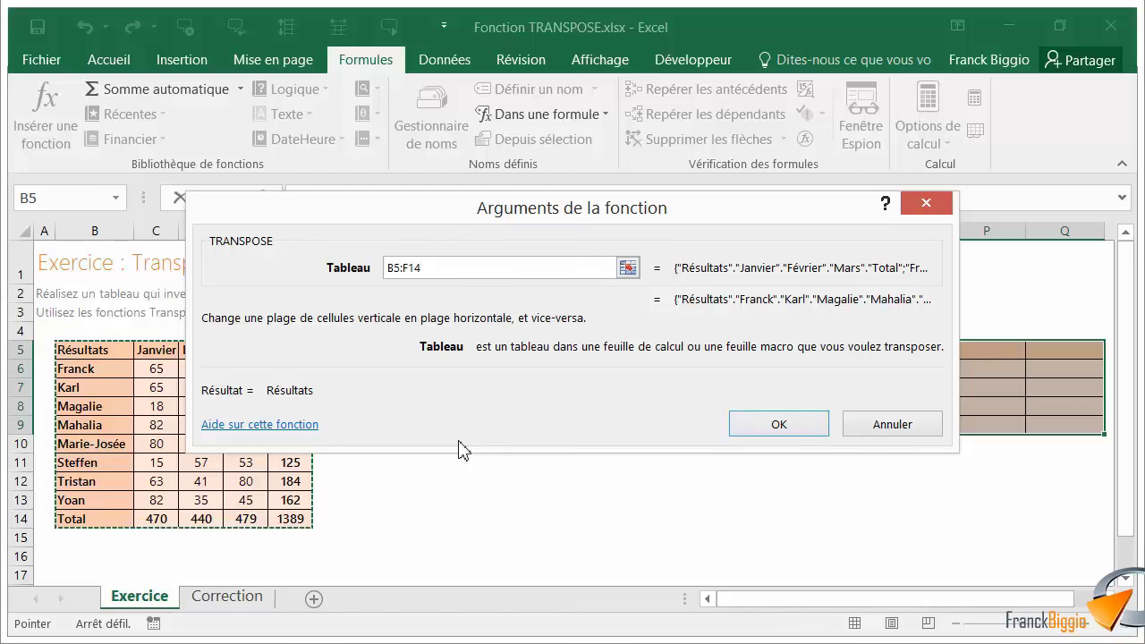
key(ctrl+shift+Return)
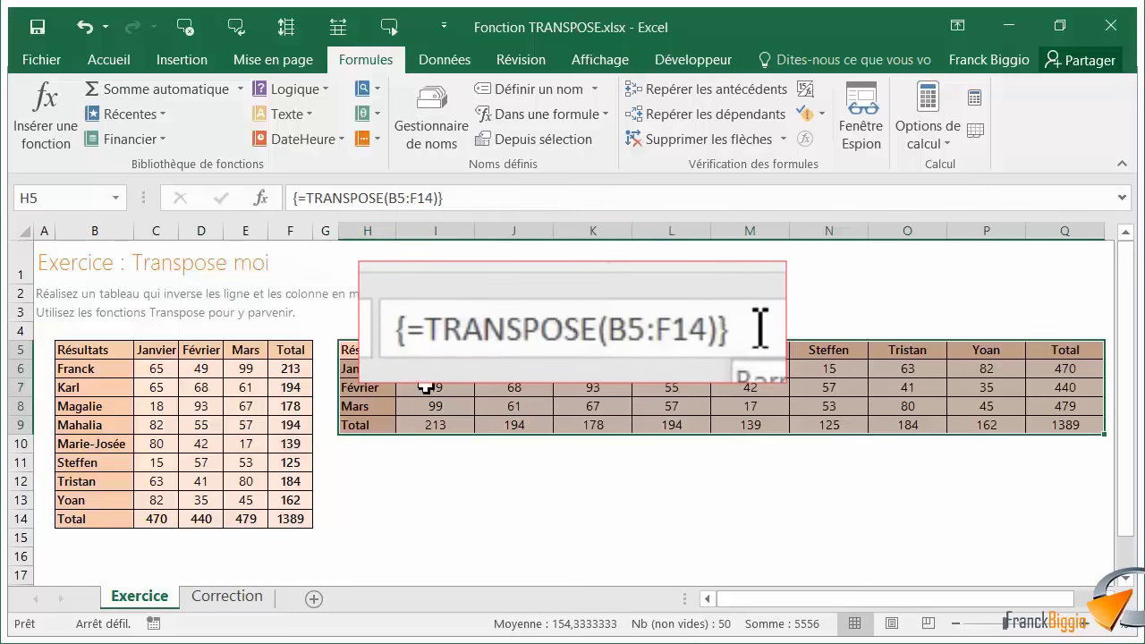
Change C6 from 65 to 44; totals in the transposed table update to 192, 449 and 1368
click(367, 350)
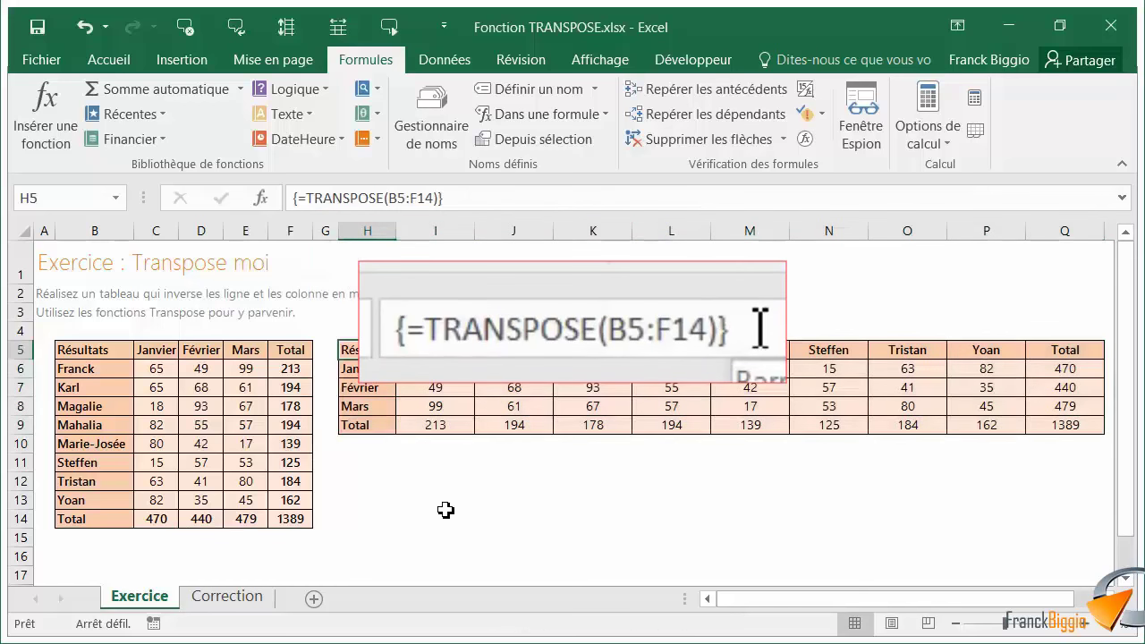
click(156, 368)
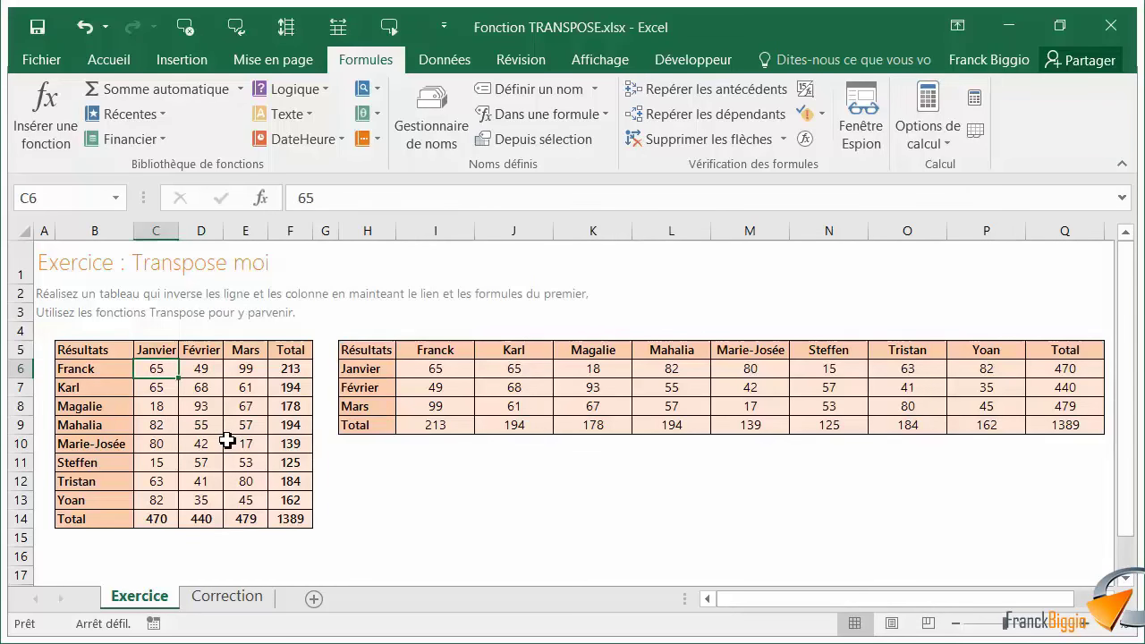
text(44)
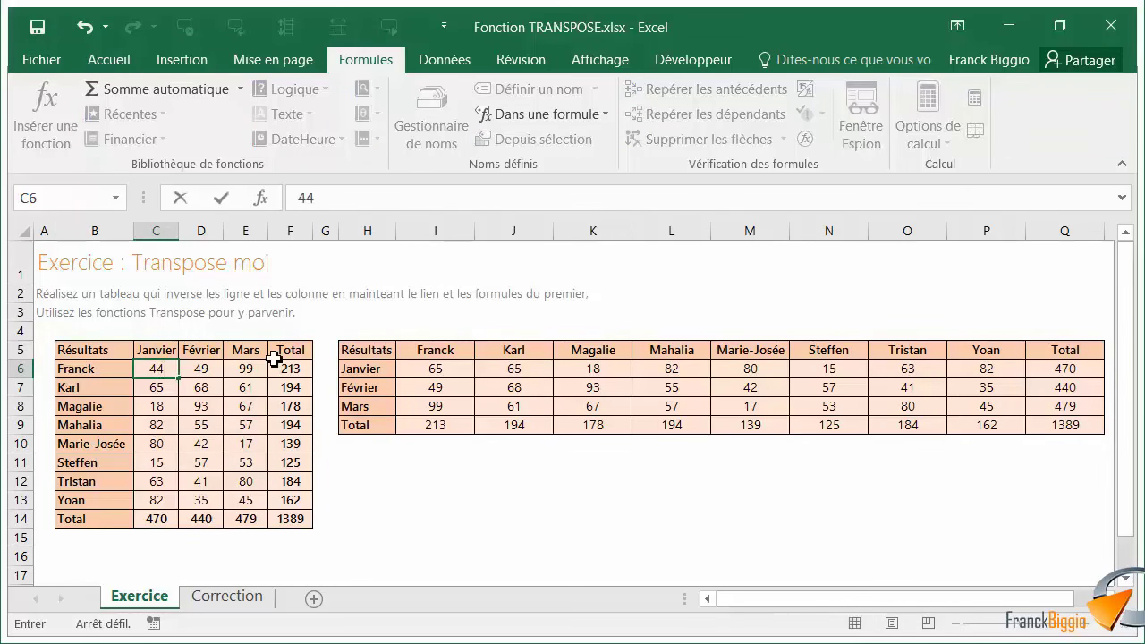
click(202, 425)
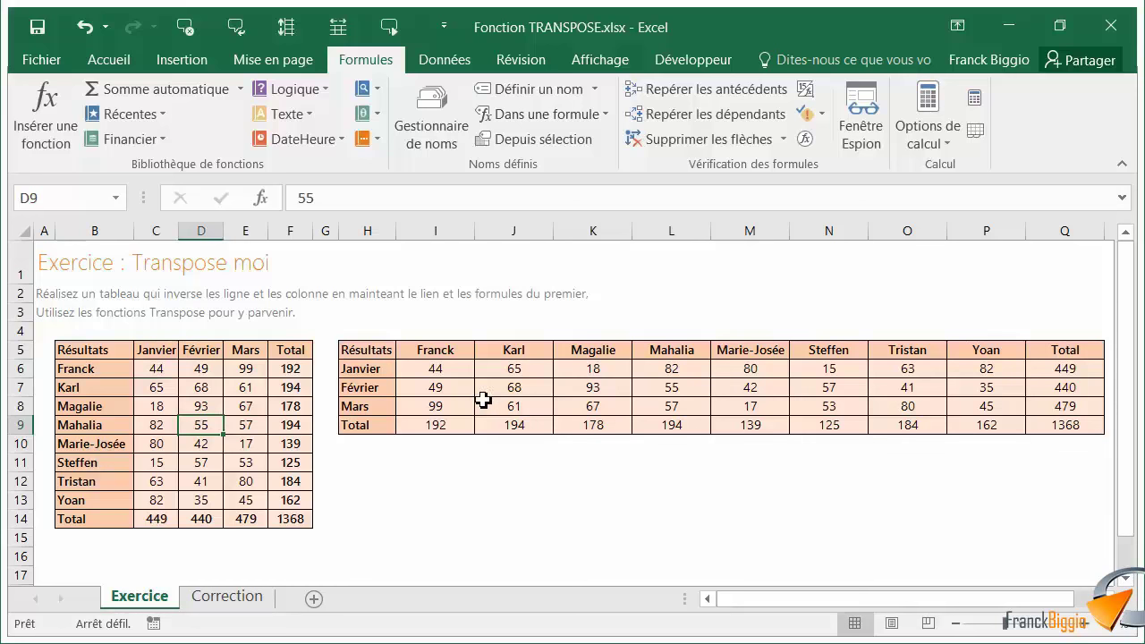
click(428, 375)
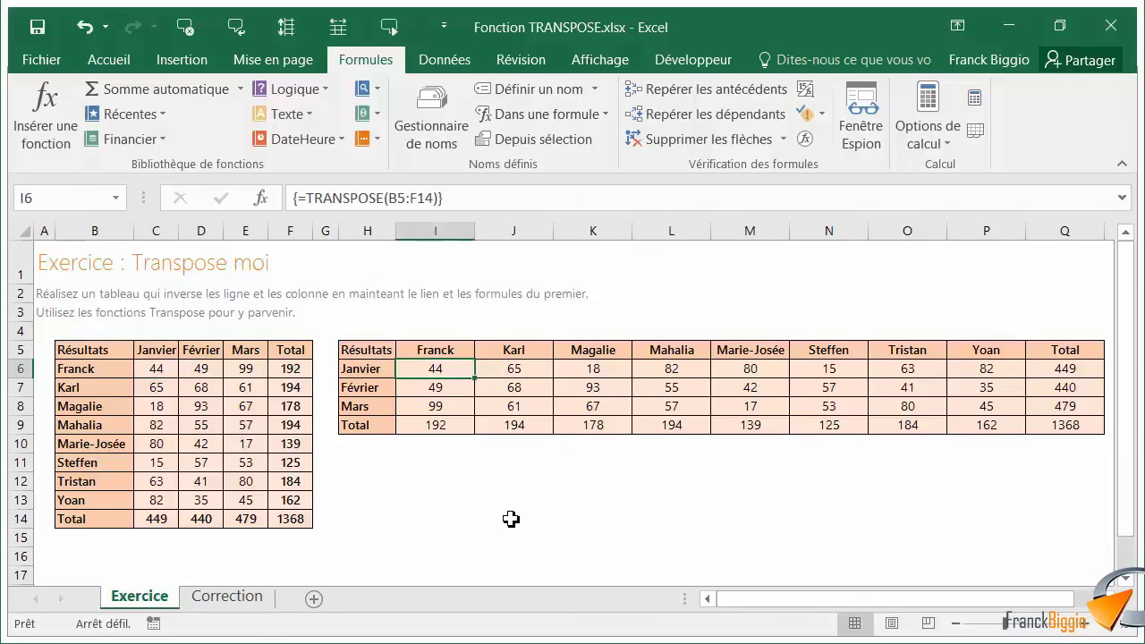
key(Delete)
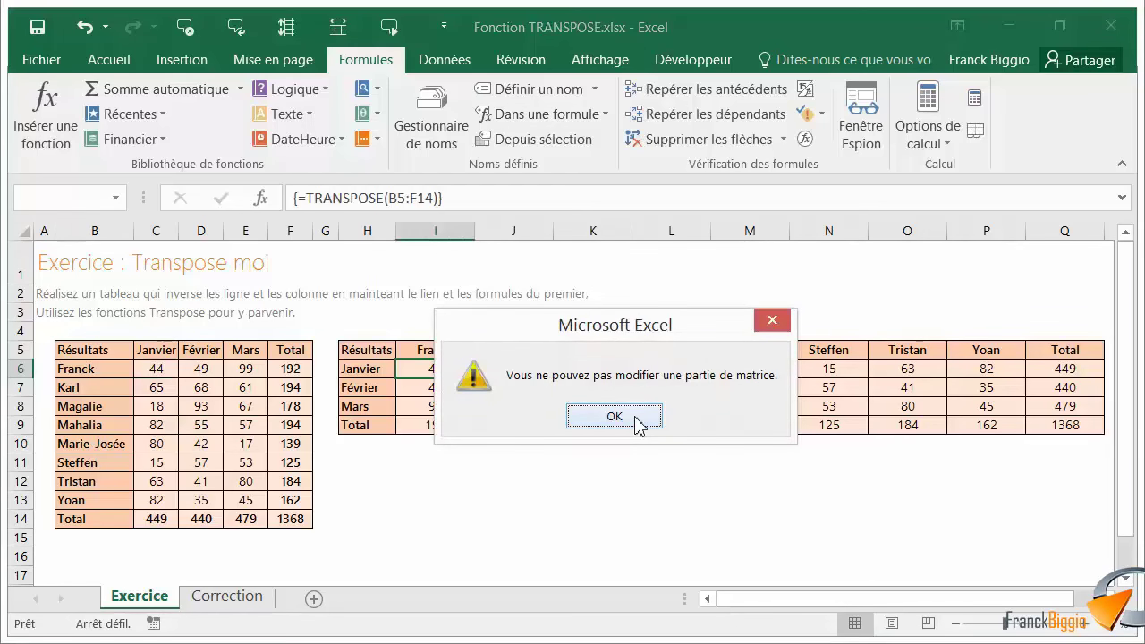
click(611, 417)
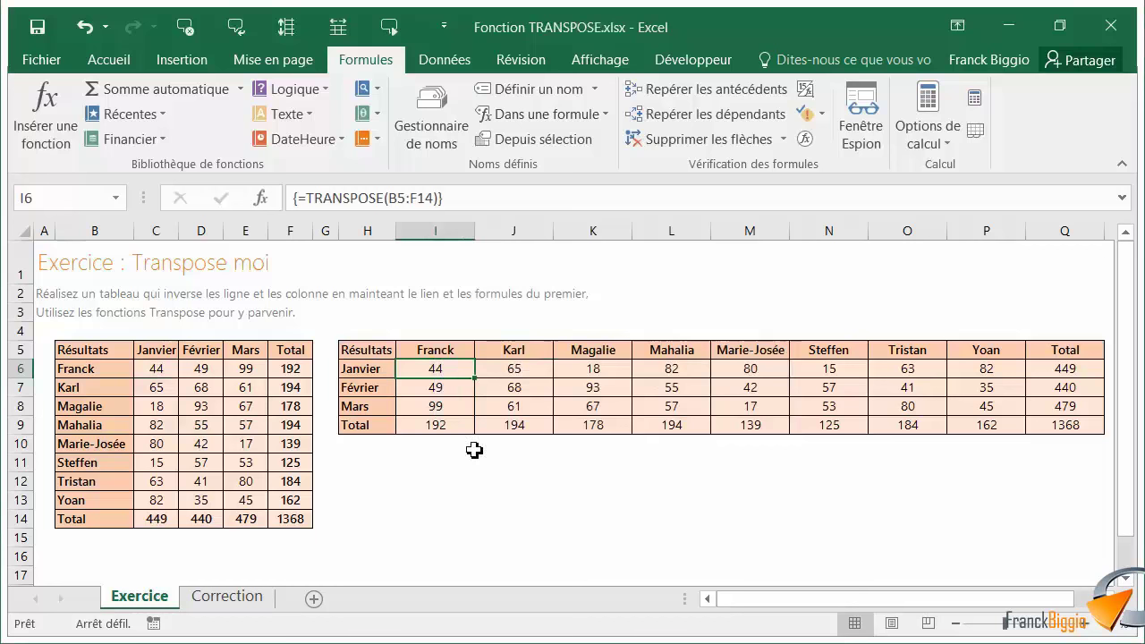